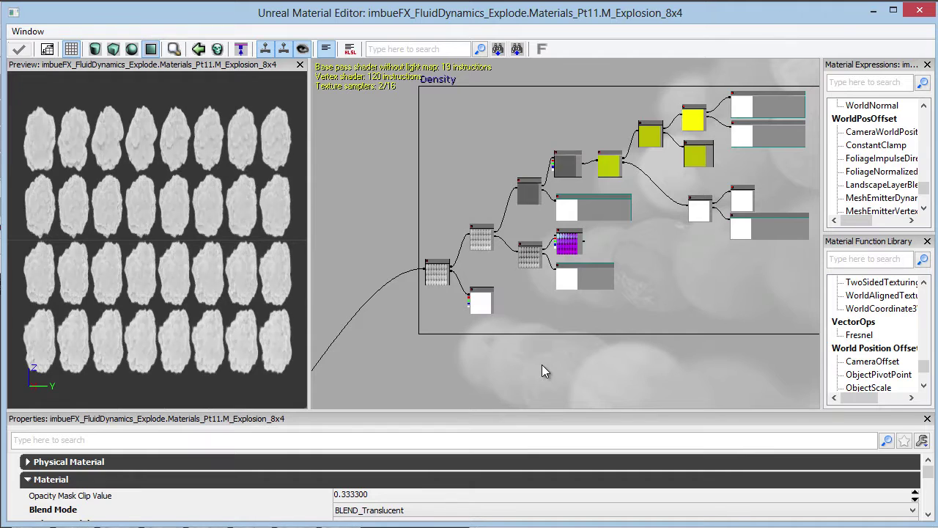
Duplicate the Particle SubUV node that feeds the Density group's Power node and place the copy below the Density comment box.
left_click_drag(541, 364, 554, 311)
scroll(532, 329, "down", 4)
scroll(559, 310, "up", 3)
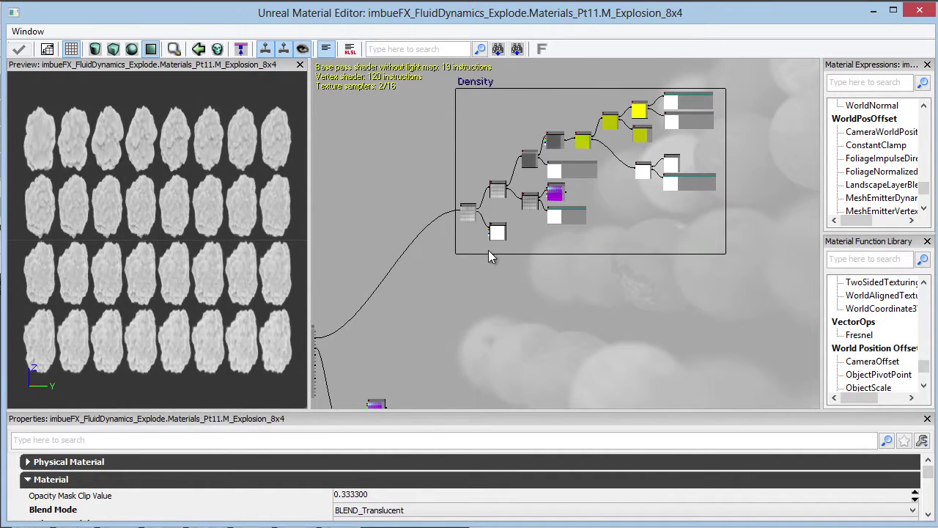
left_click_drag(447, 283, 766, 386, "ctrl+alt")
scroll(644, 343, "up", 6)
left_click_drag(576, 266, 603, 394)
left_click_drag(600, 283, 617, 349)
scroll(565, 247, "up", 2)
left_click_drag(565, 246, 623, 297)
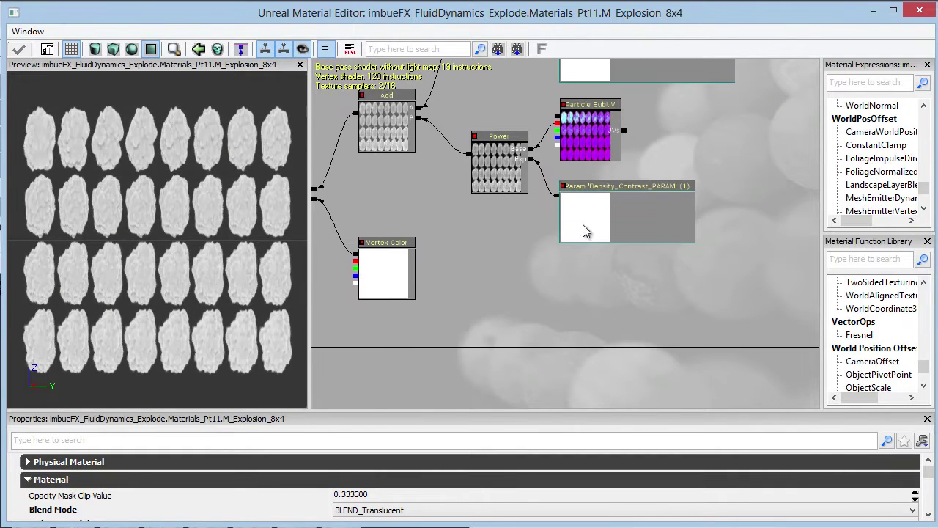
left_click(590, 125)
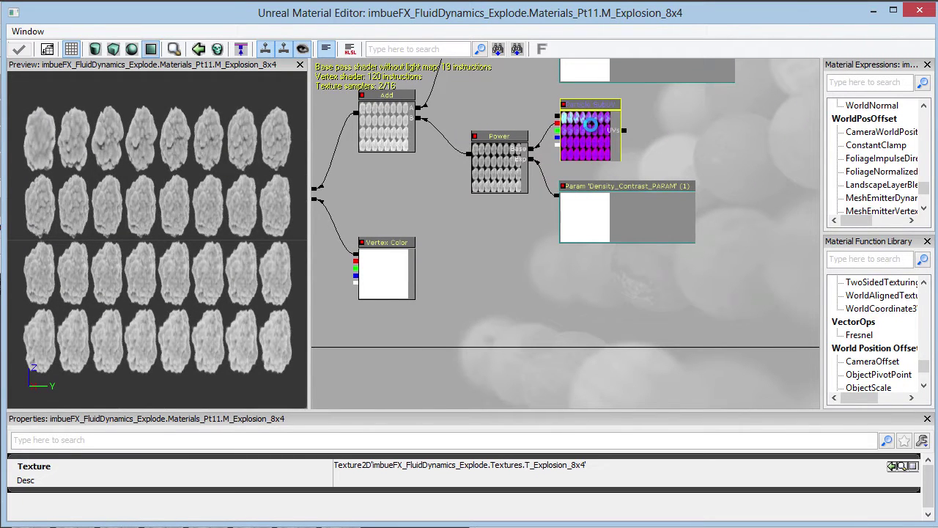
key("ctrl+w")
left_click_drag(603, 135, 511, 253)
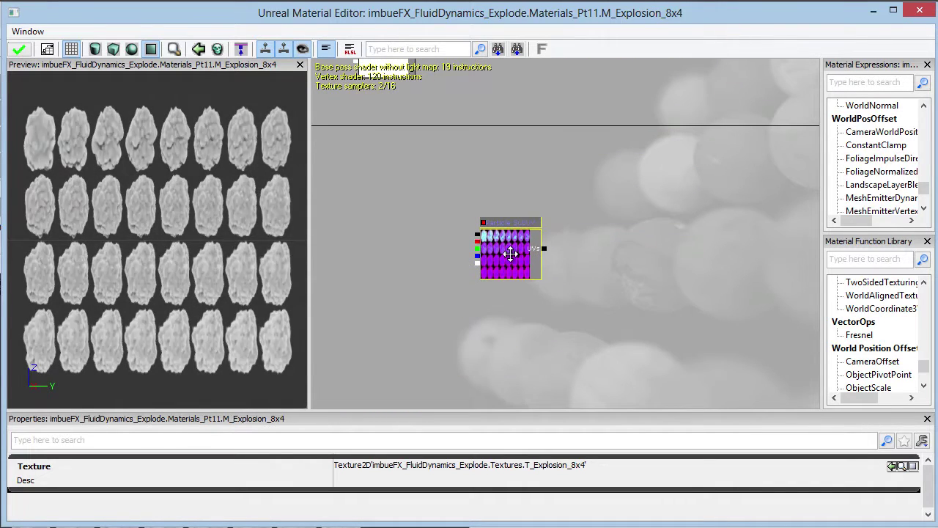
scroll(526, 294, "up", 2)
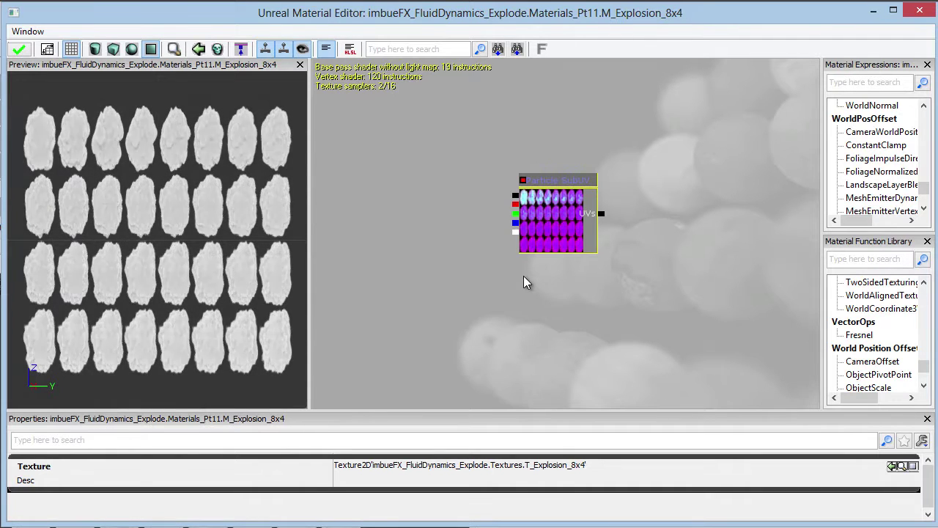
Add a vector parameter node directly below the duplicated Particle SubUV node.
left_click(533, 300)
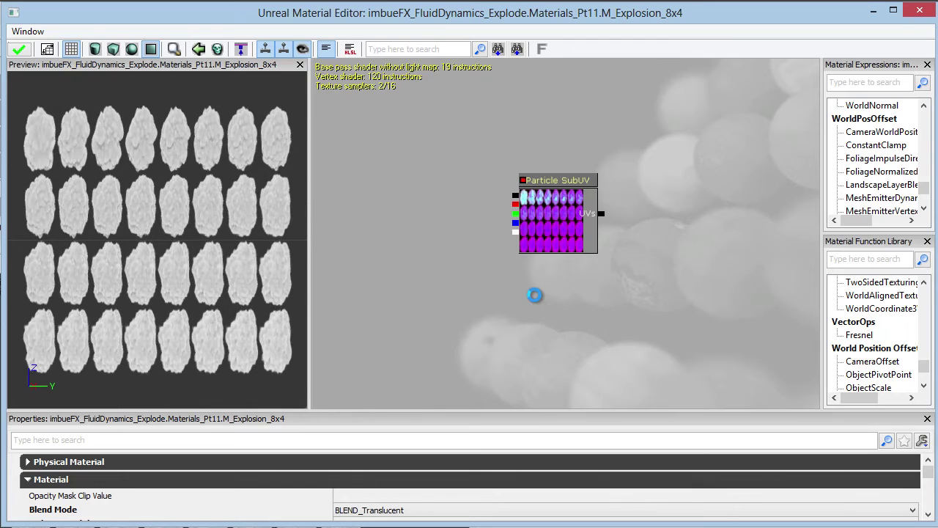
key("v")
left_click(535, 294)
left_click_drag(573, 329, 551, 322, "ctrl")
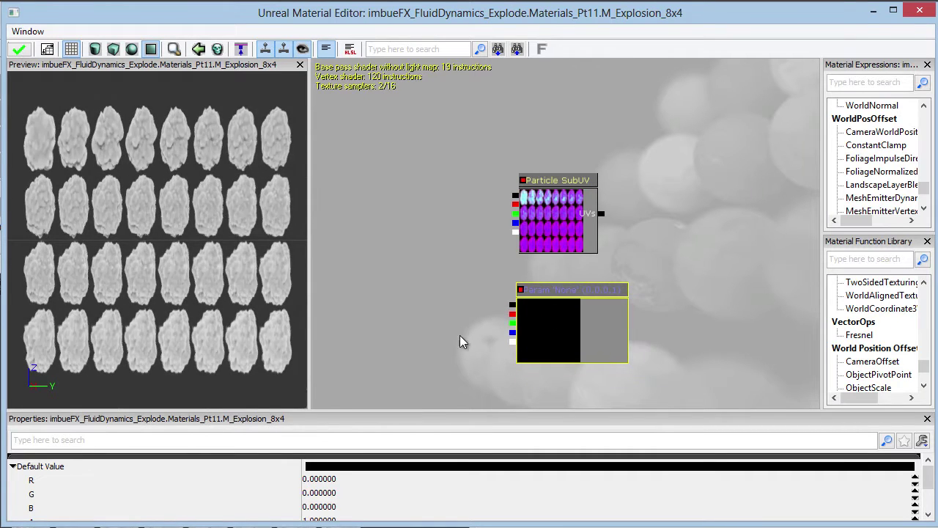
Set the new vector parameter's default R, G and B values to 1.
left_click(322, 484)
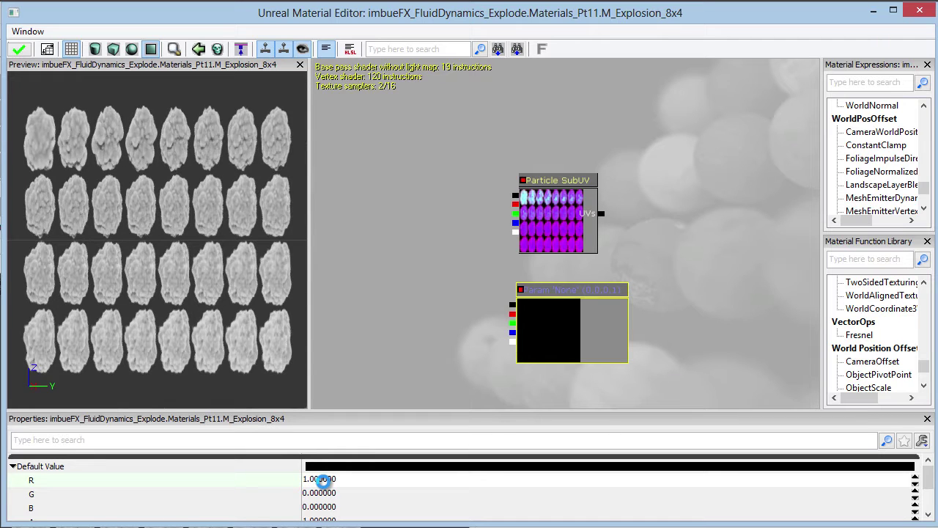
left_click(326, 492)
type("1")
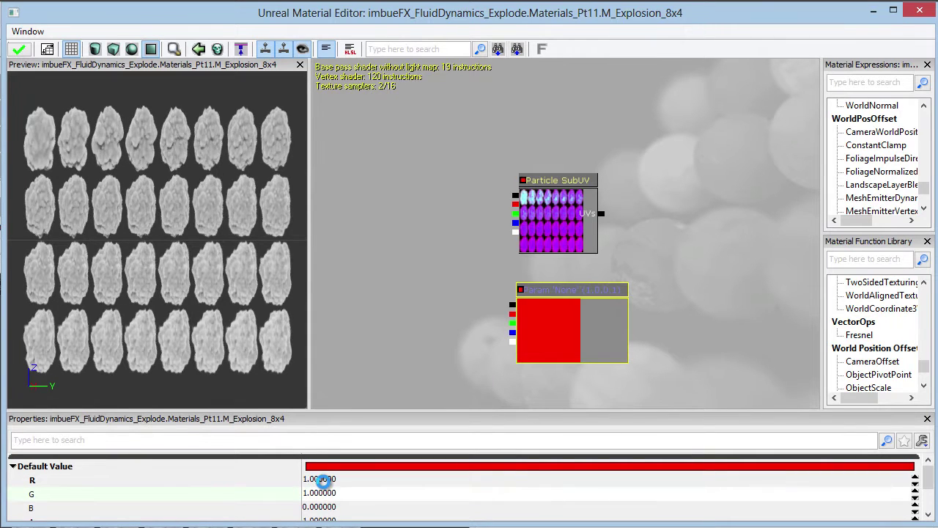
key("Tab")
type("1")
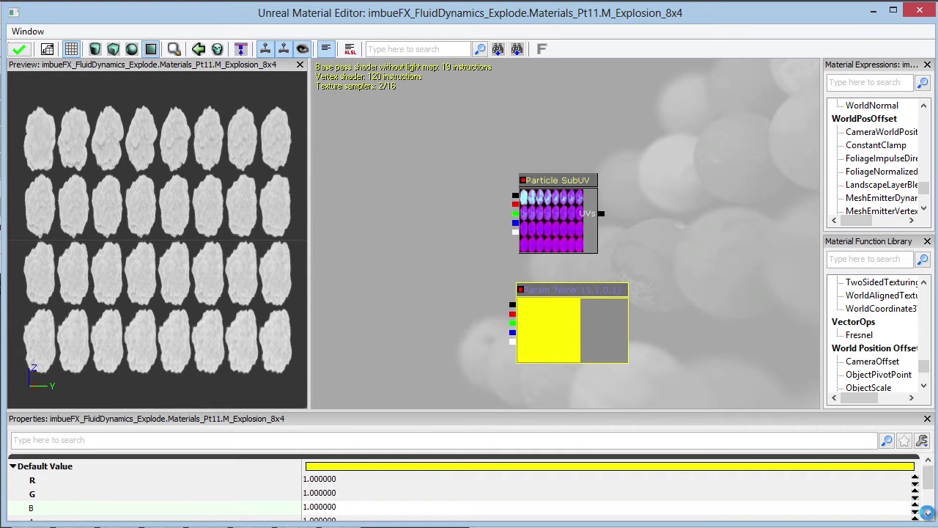
Name the vector parameter Temperature_Color_PARAM and assign it to a new group called Temperature.
left_click(13, 466)
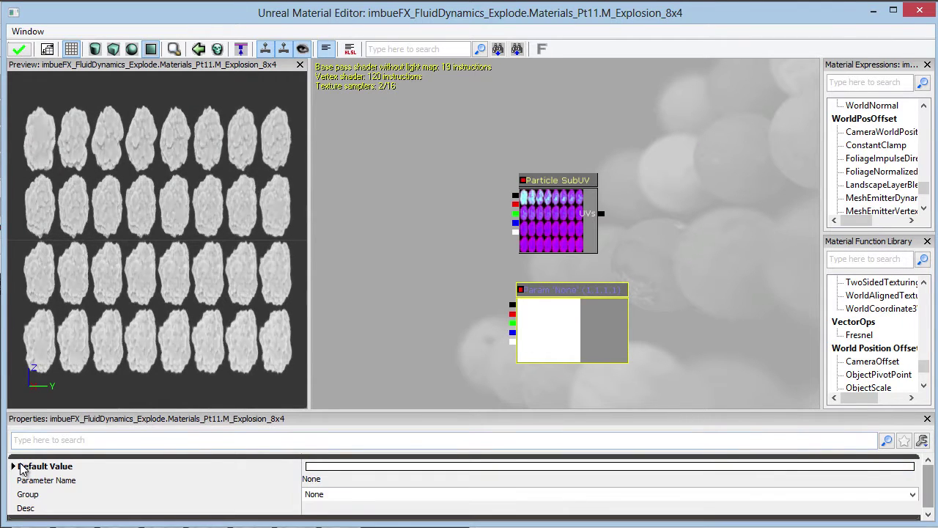
left_click(330, 482)
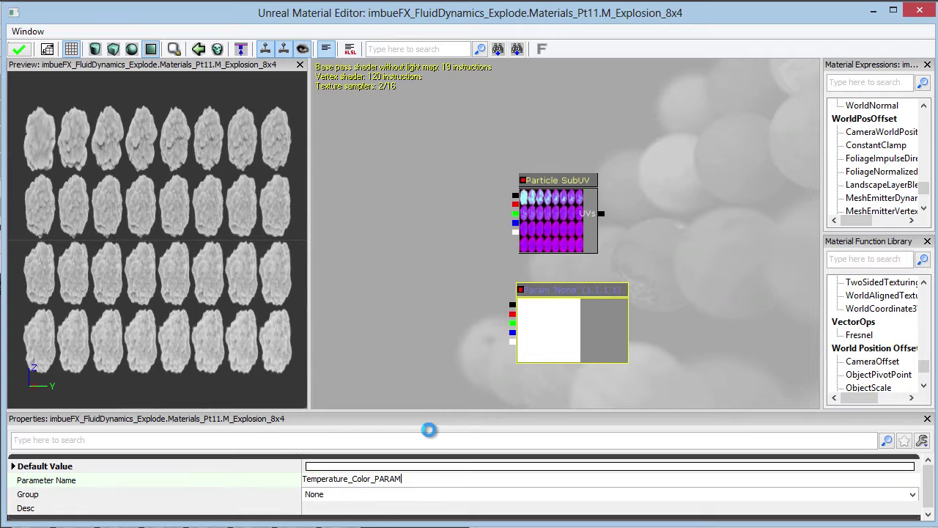
key("Return")
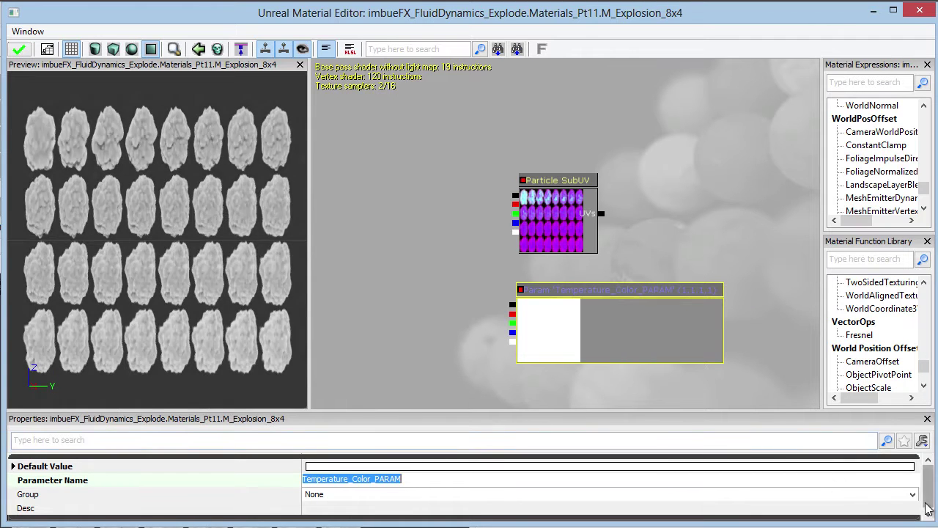
left_click(913, 494)
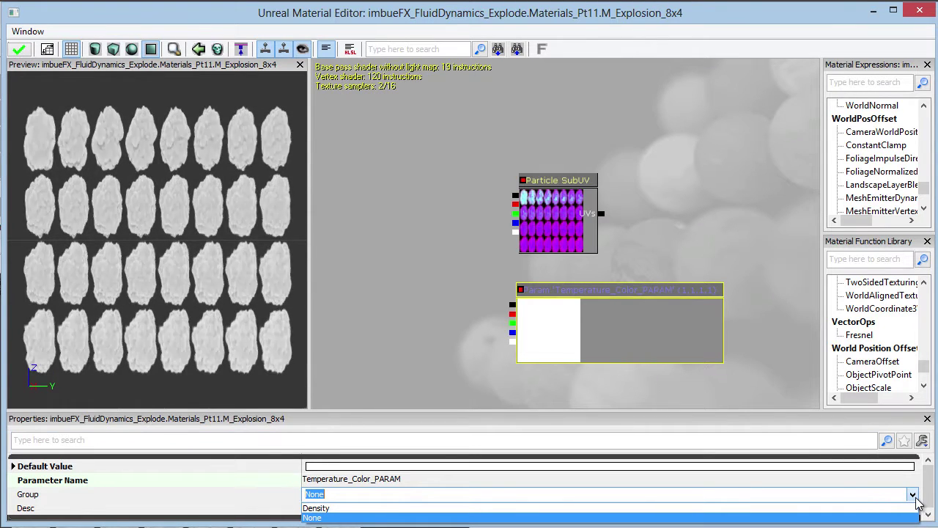
left_click(866, 498)
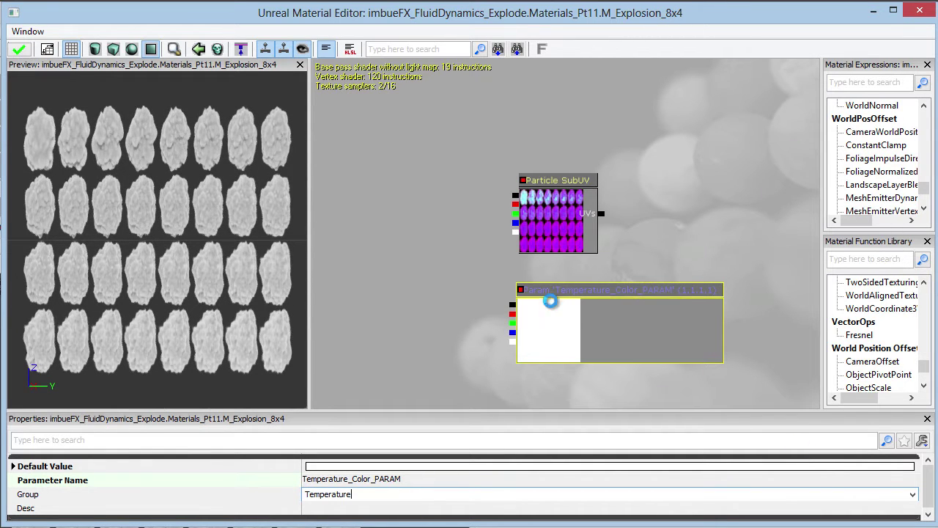
key("Return")
Add a Multiply node, feeding the duplicated Particle SubUV's green channel into A and the Temperature_Color_PARAM output into B.
scroll(429, 282, "up", 1)
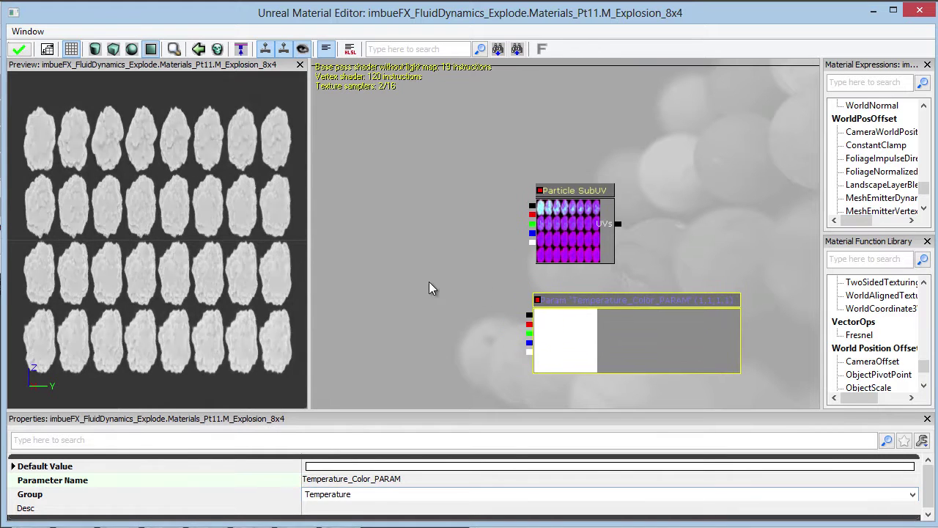
scroll(433, 278, "up", 1)
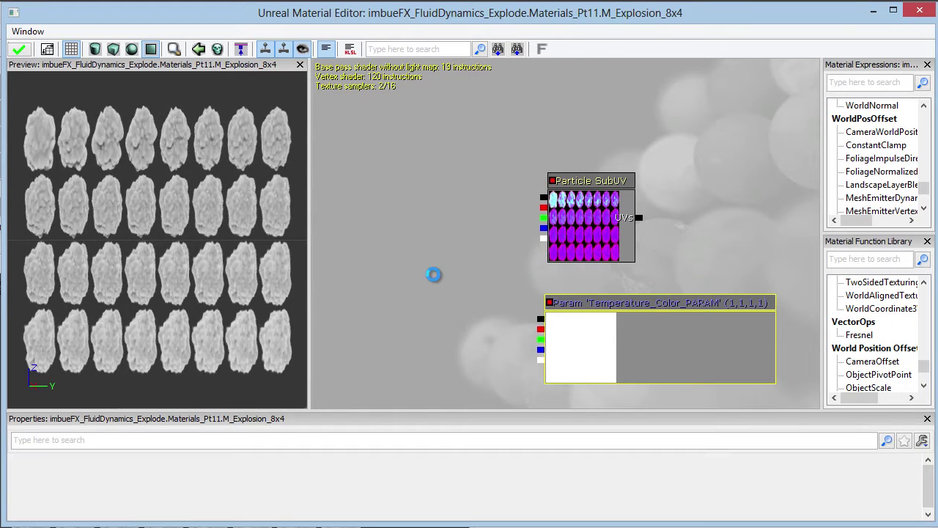
left_click(432, 273)
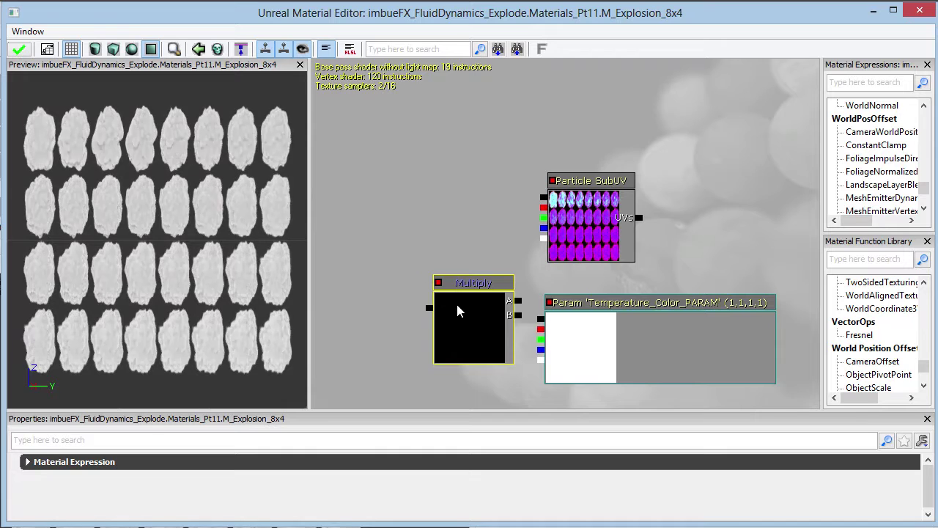
left_click_drag(455, 300, 445, 254)
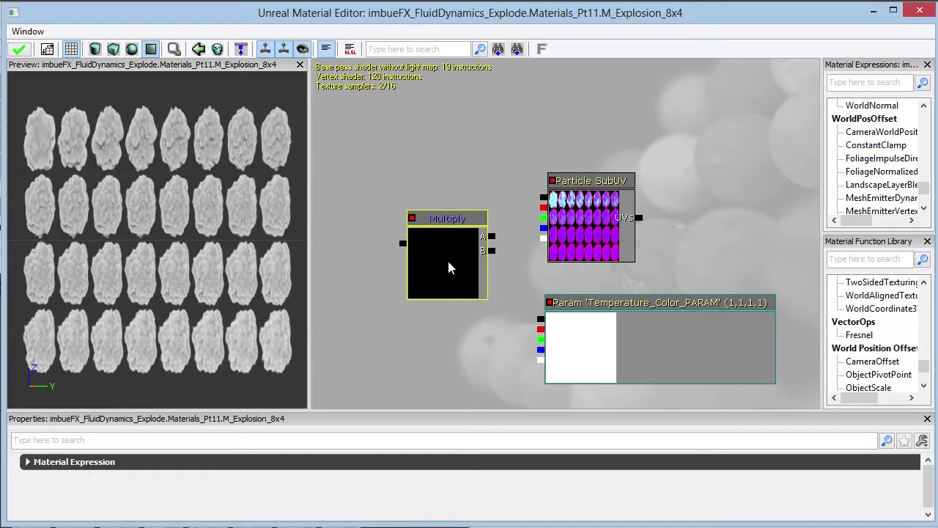
left_click_drag(543, 217, 493, 236)
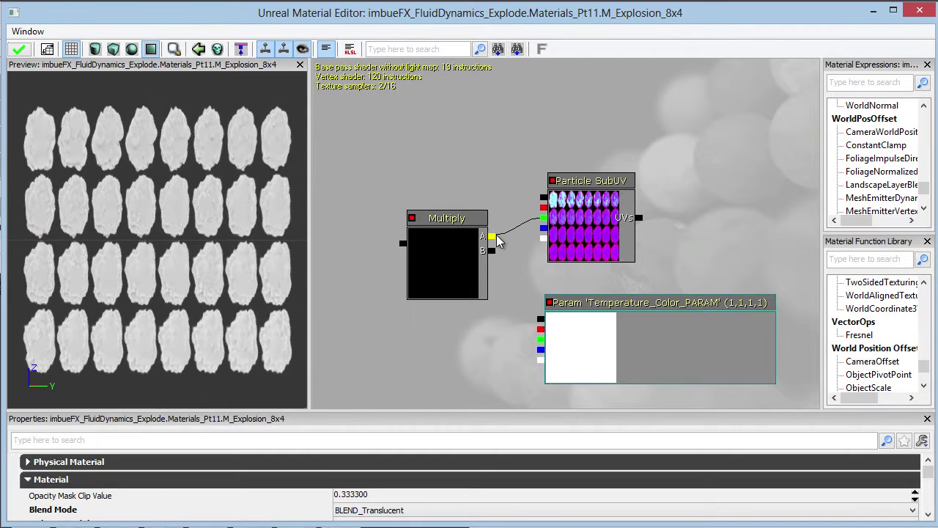
left_click(542, 209)
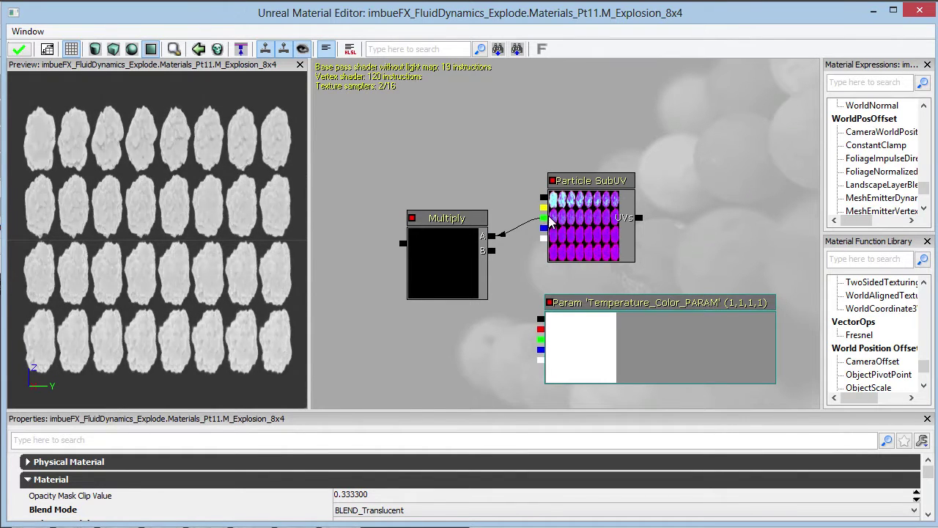
left_click_drag(540, 318, 491, 252)
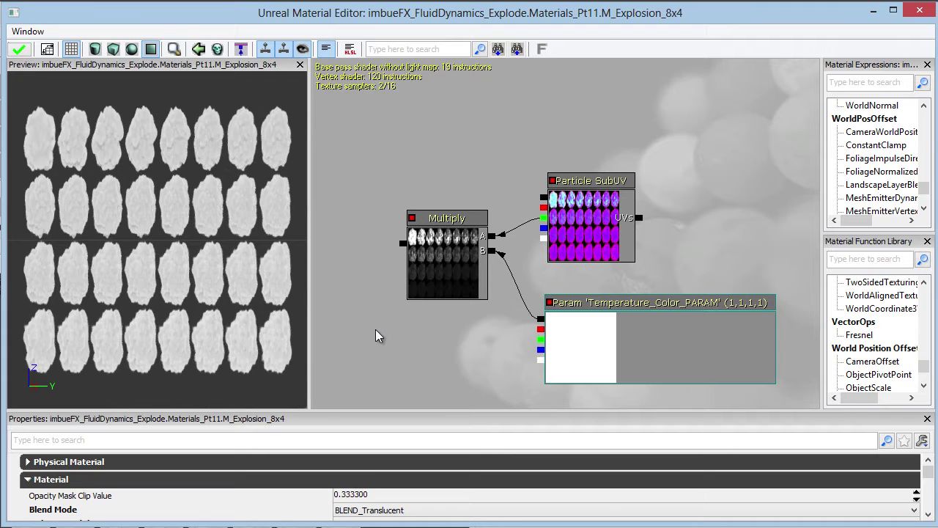
Preview the temperature Multiply node on the mesh, and stop previewing it after checking the result.
left_click_drag(375, 329, 412, 329)
right_click(494, 258)
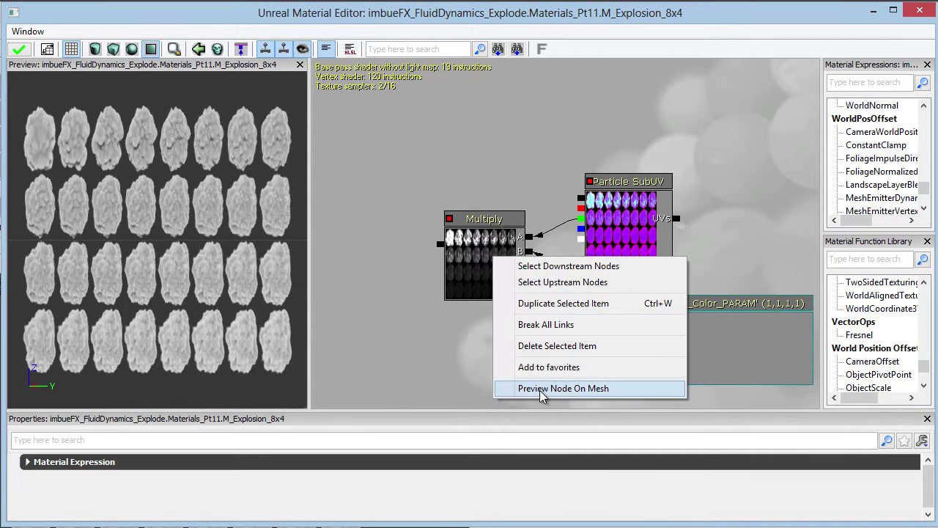
left_click(524, 388)
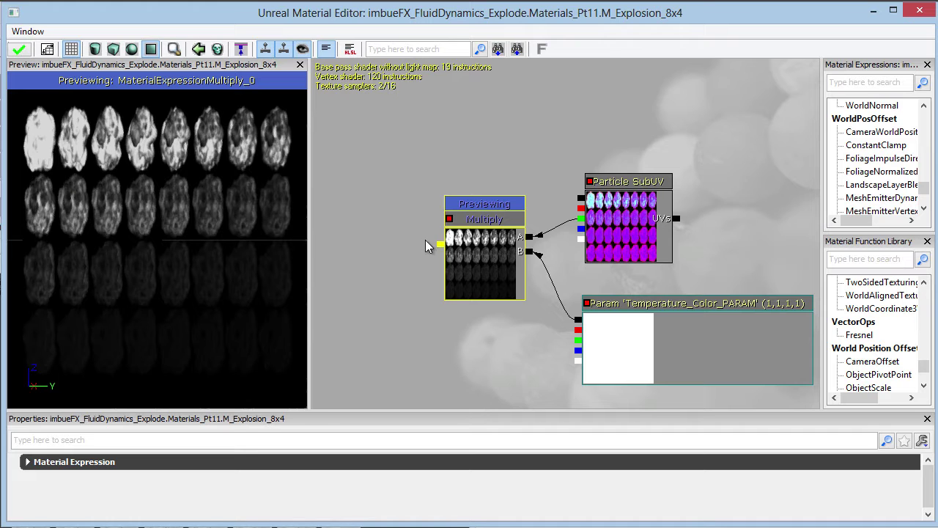
left_click_drag(426, 240, 501, 262)
scroll(495, 260, "down", 2)
right_click(573, 253)
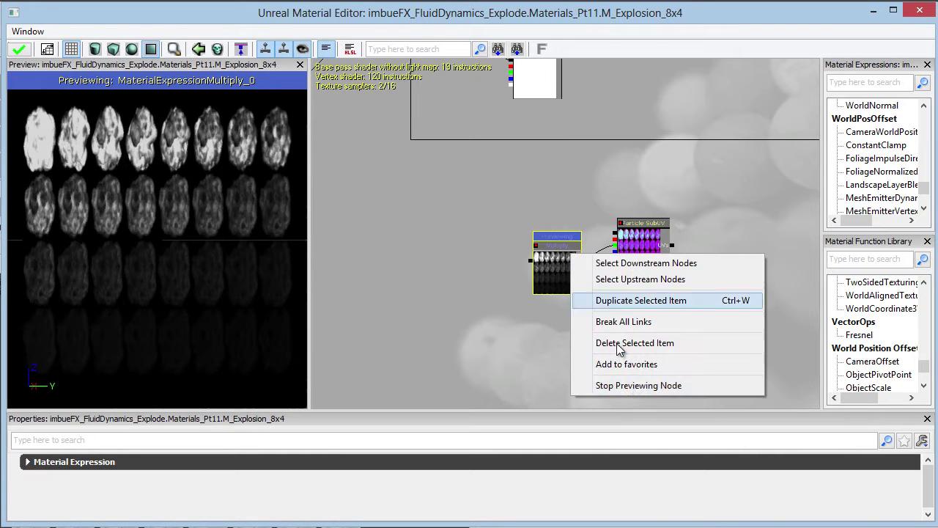
left_click(623, 385)
Create an Add node below the Density group and move the Density Multiply's outgoing connection onto the Add node's output.
scroll(471, 294, "down", 1)
left_click_drag(368, 221, 484, 278)
scroll(485, 277, "down", 1)
scroll(485, 278, "up", 3)
scroll(485, 277, "down", 2)
left_click(464, 258)
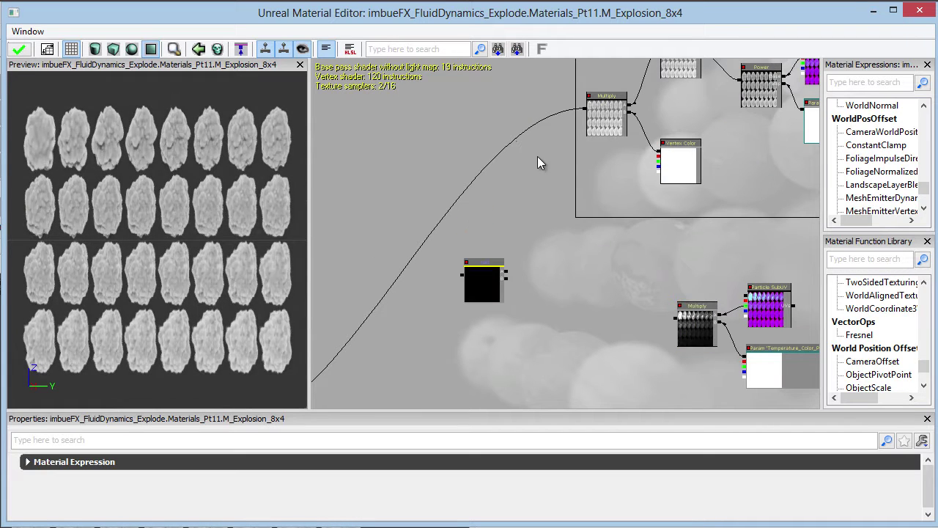
left_click_drag(537, 157, 546, 178)
scroll(545, 178, "up", 1)
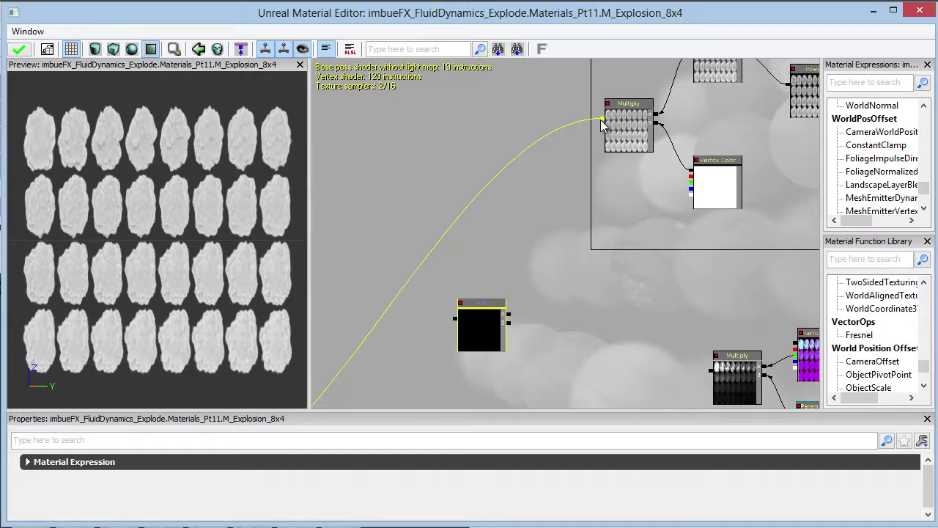
left_click_drag(602, 119, 453, 316)
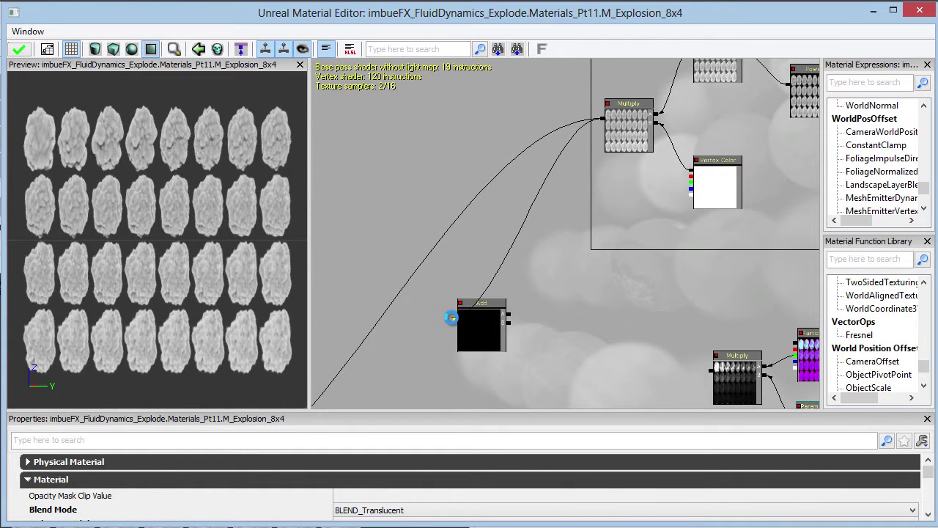
Connect the Density Multiply to the Add node's A input and the temperature Multiply to its B input, shifting the Add node slightly away.
left_click_drag(523, 327, 411, 312)
left_click_drag(539, 107, 448, 307)
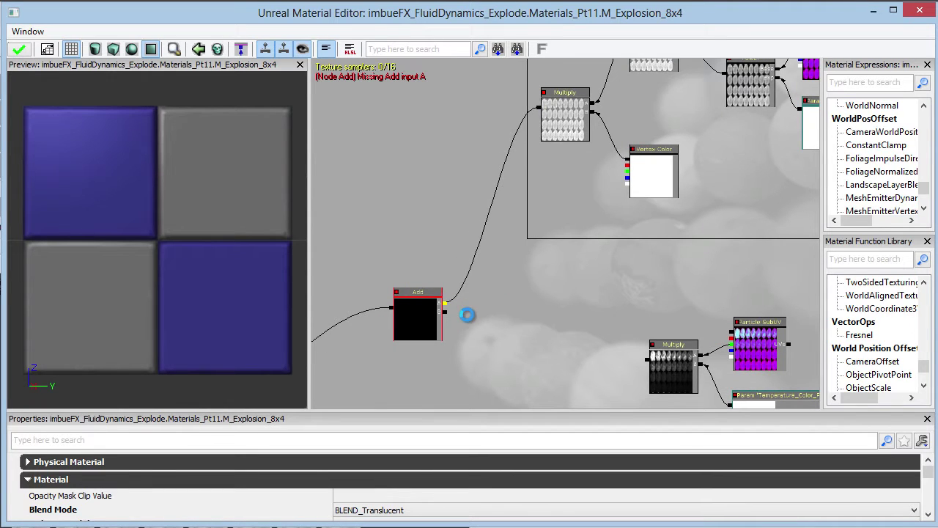
left_click_drag(510, 339, 569, 307)
scroll(512, 304, "up", 2)
left_click_drag(469, 272, 469, 269)
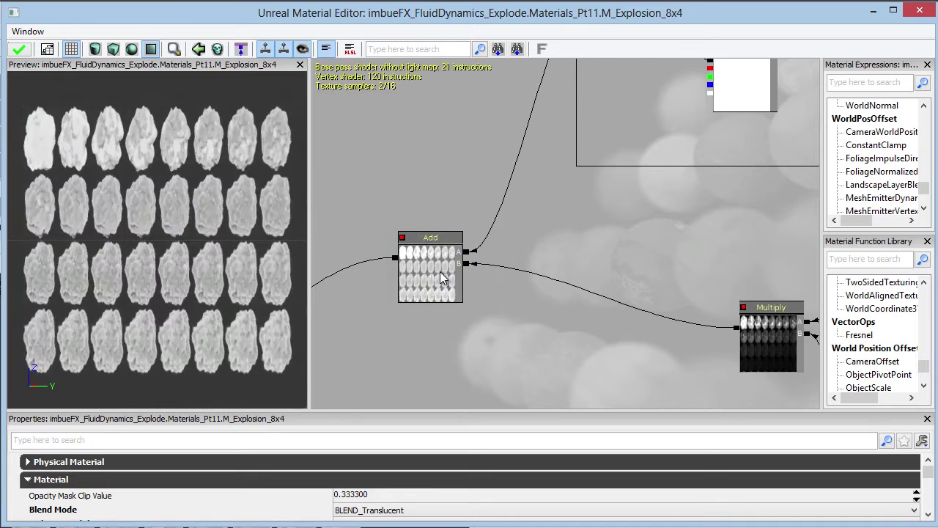
left_click_drag(444, 272, 412, 264)
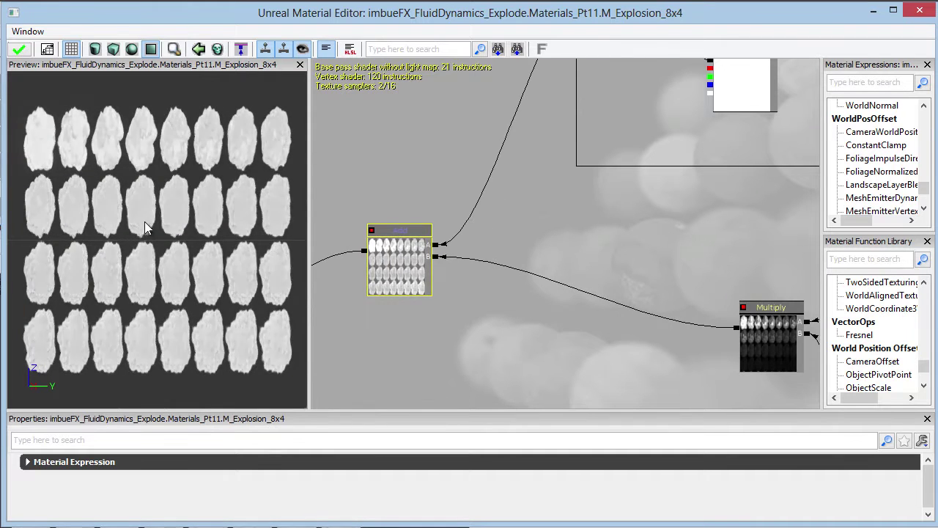
Examine the explosion frames in the material preview up close and as a full sheet.
scroll(140, 195, "up", 1)
middle_click_drag(140, 196, 224, 329)
scroll(107, 146, "up", 3)
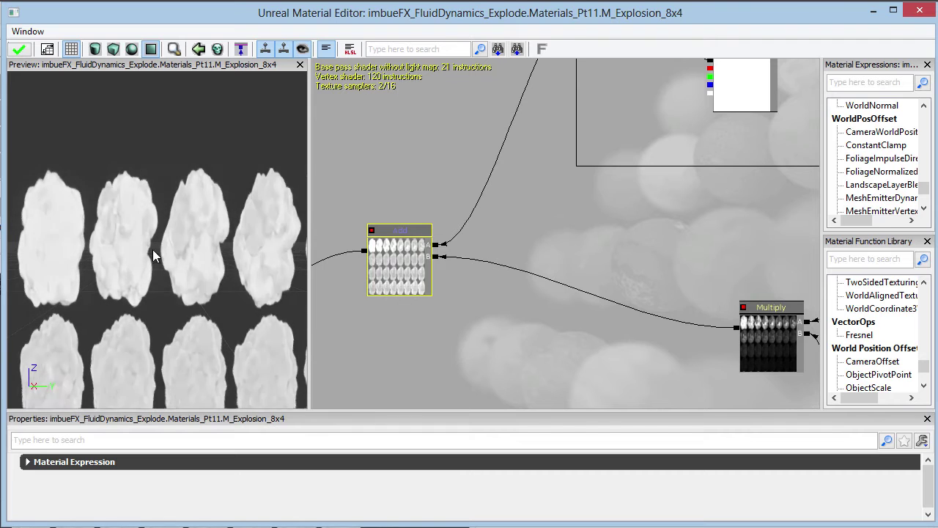
left_click_drag(534, 318, 456, 304)
scroll(459, 303, "down", 2)
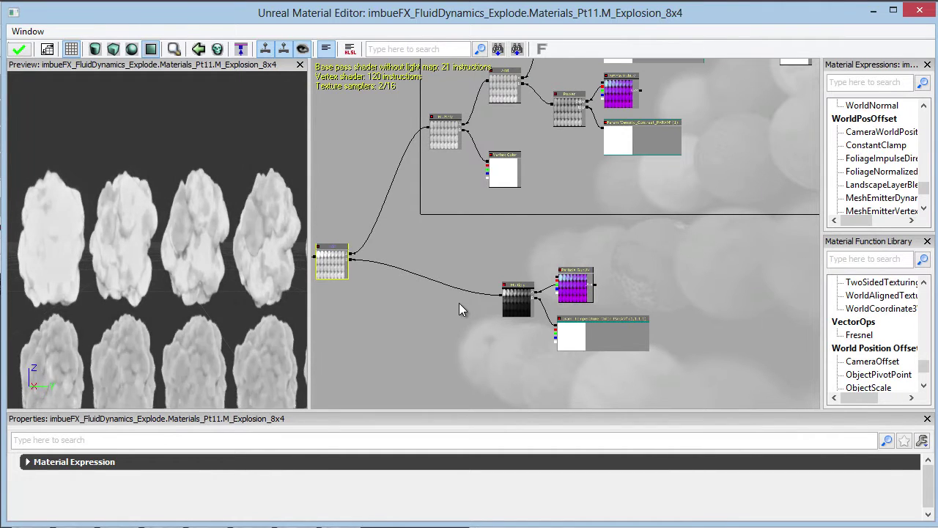
right_click_drag(124, 240, 193, 319)
middle_click_drag(137, 257, 79, 181)
right_click_drag(149, 256, 146, 242)
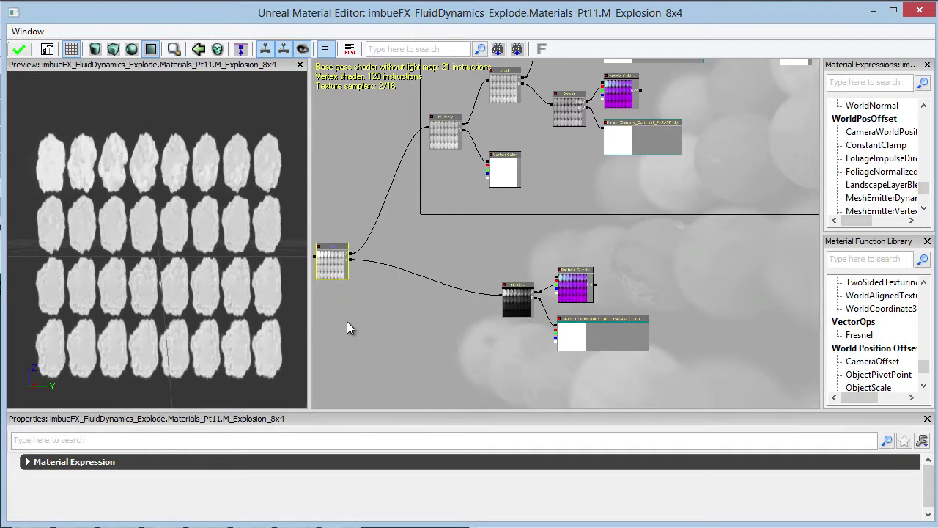
Set the default value of Temperature_Color_PARAM to R 16, G 2.6 and B 0.8.
scroll(407, 334, "up", 3)
left_click_drag(492, 349, 371, 330)
left_click(578, 316)
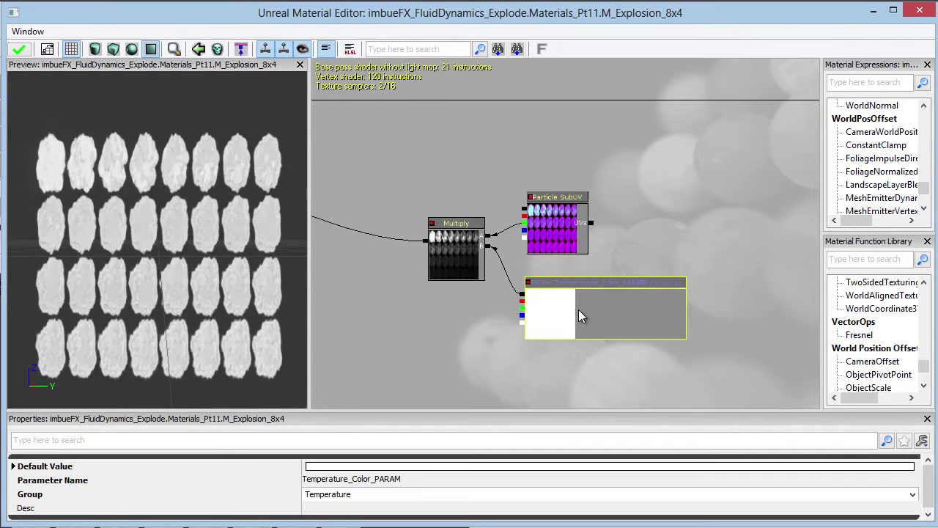
left_click(195, 466)
left_click(322, 480)
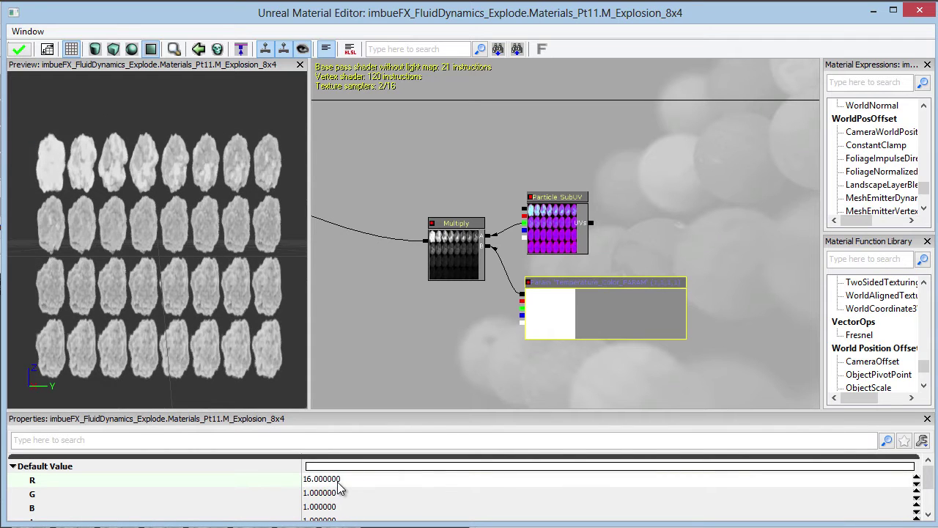
left_click(339, 489)
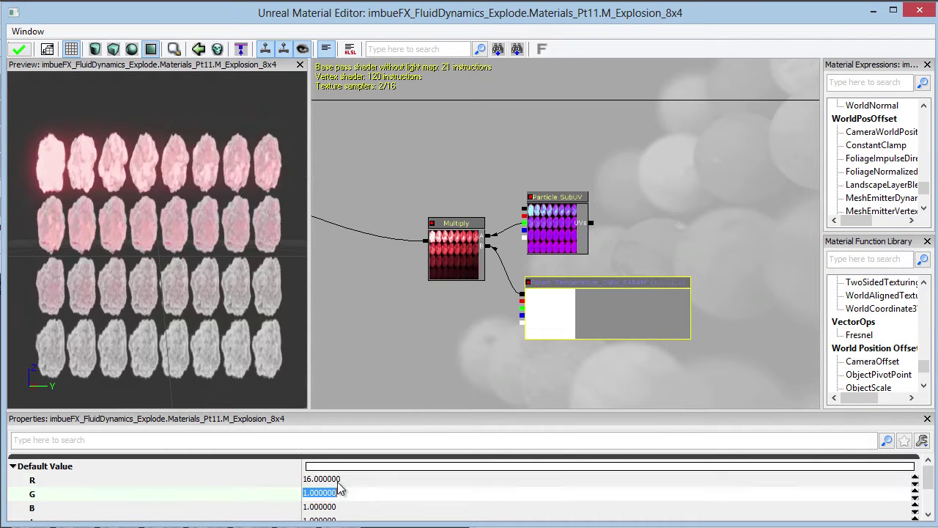
type("2.6")
key("Return")
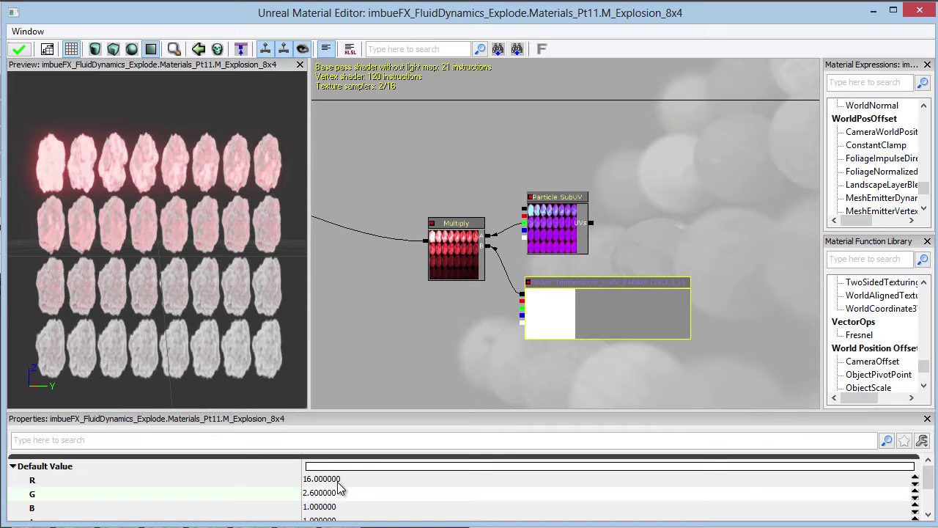
left_click(326, 506)
type("0.8")
key("Return")
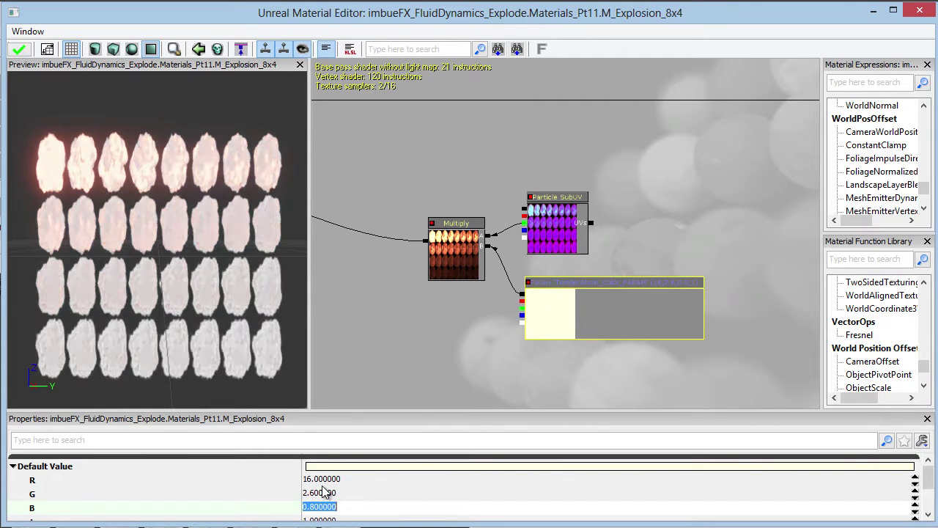
Examine the temperature-tinted explosion frames in the material preview, from close-ups of the upper rows to the full sheet.
right_click_drag(105, 252, 98, 278)
middle_click_drag(220, 366, 90, 278)
right_click_drag(89, 278, 85, 262)
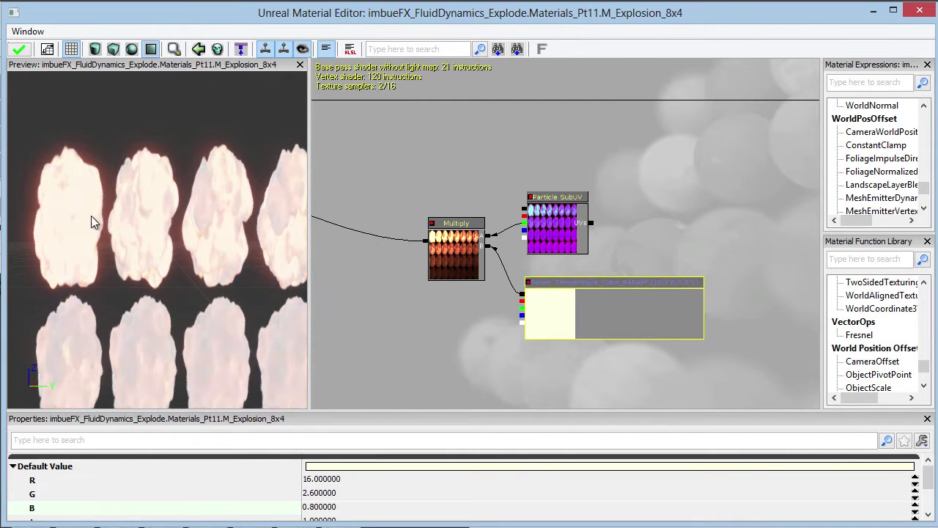
scroll(139, 264, "down", 4)
middle_click_drag(214, 321, 213, 314)
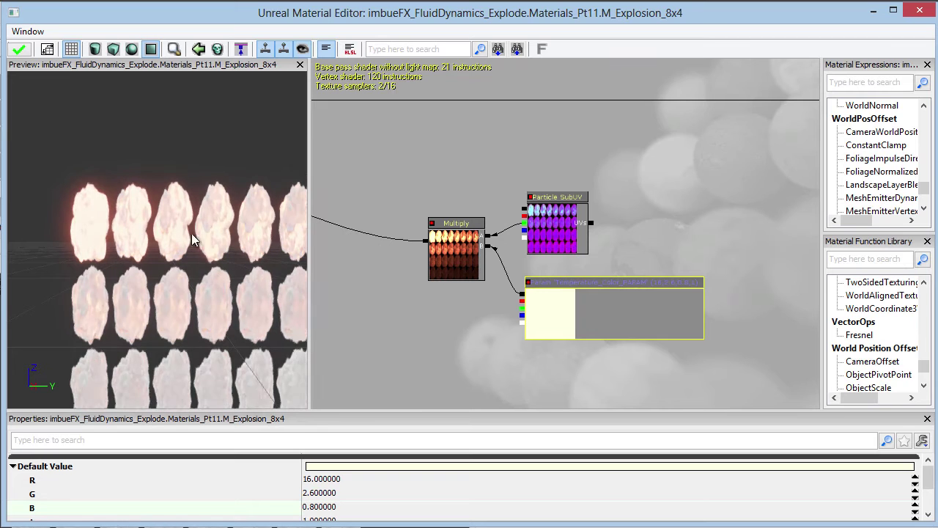
middle_click_drag(189, 317, 168, 315)
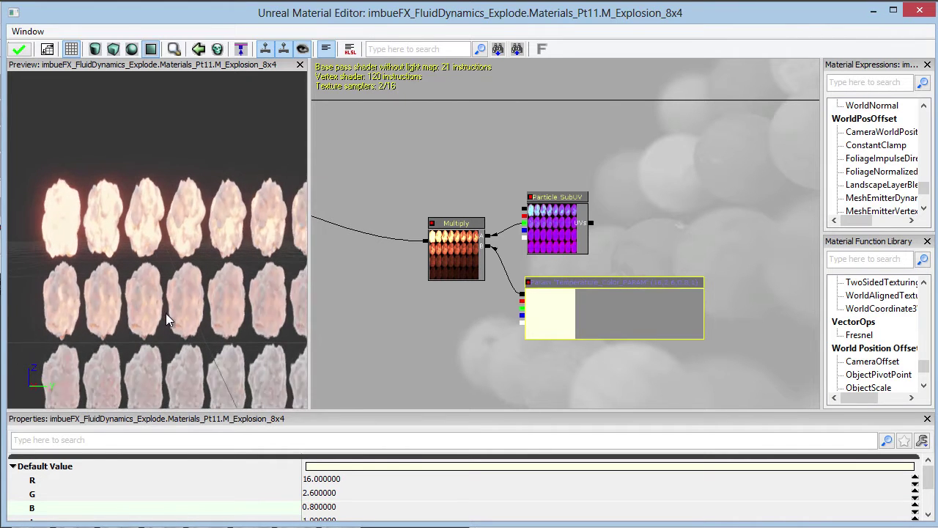
right_click_drag(218, 286, 211, 238)
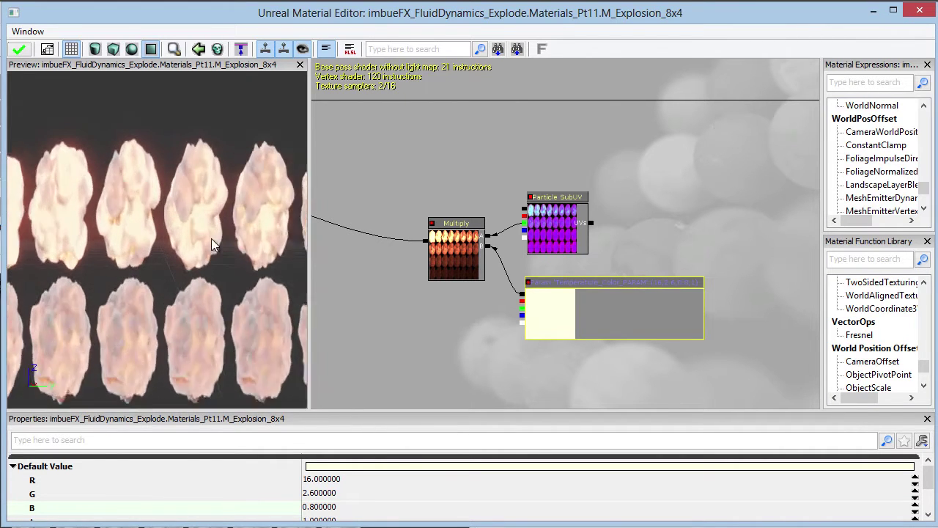
scroll(210, 193, "up", 2)
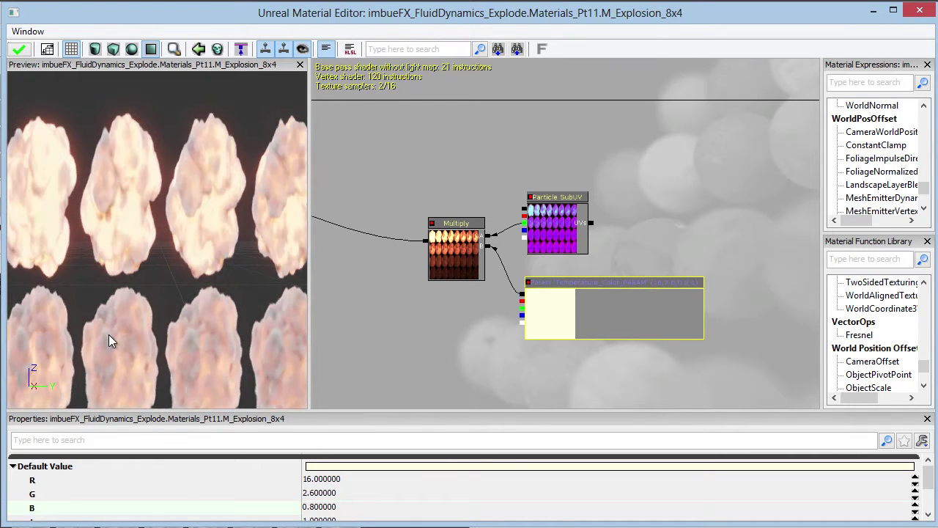
right_click_drag(128, 354, 219, 418)
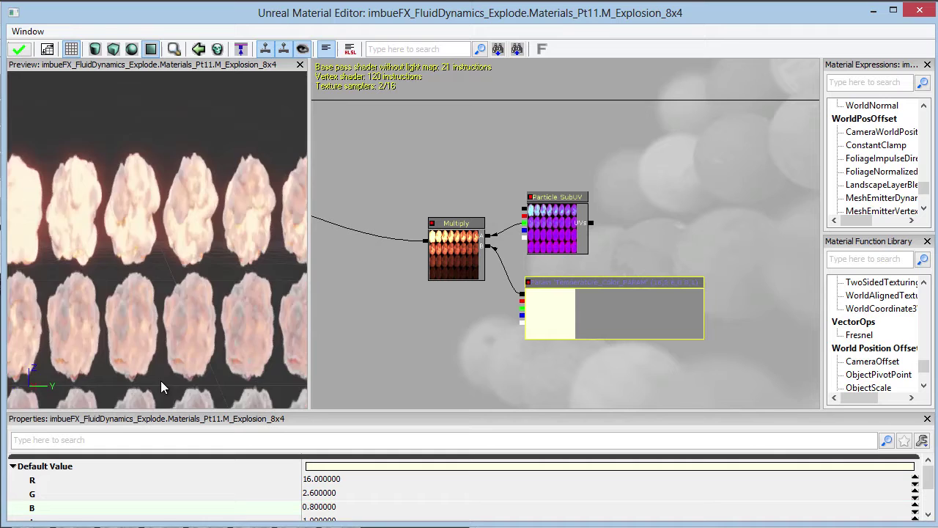
middle_click_drag(121, 326, 139, 349)
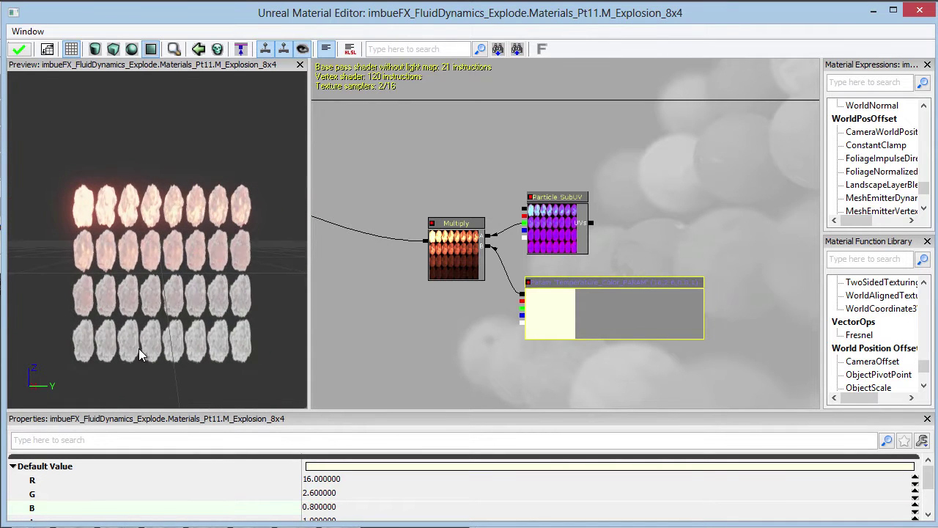
Apply the changes to M_Explosion_8x4 and bring up the M_Explosion_8x4_INST instance with its Density parameter group collapsed.
left_click(19, 49)
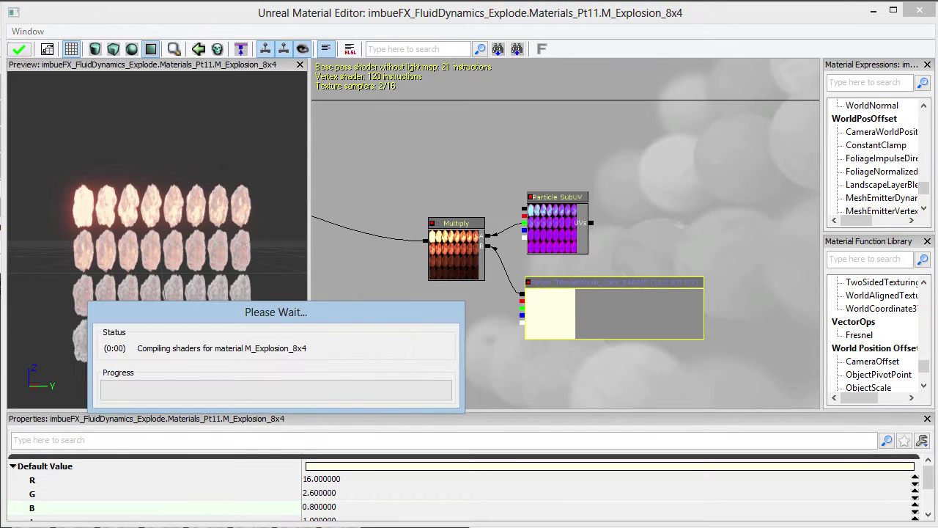
left_click_drag(0, 212, 342, 40)
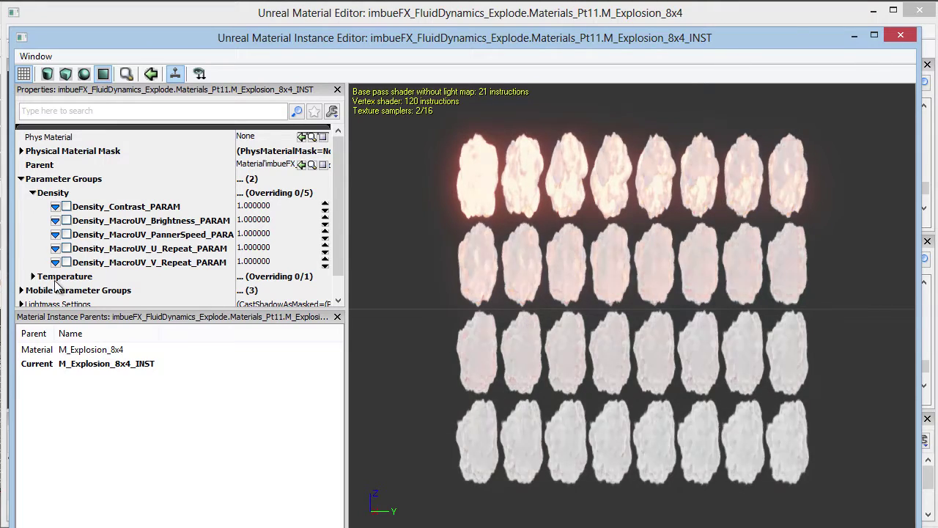
left_click(32, 192)
left_click_drag(102, 40, 101, 20)
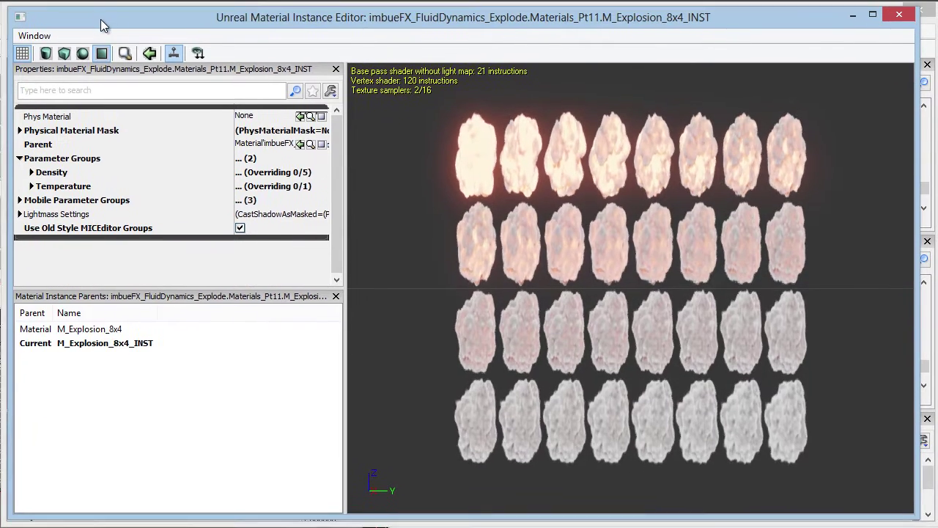
Override Temperature_Color_PARAM in the instance's Temperature group and set its B value to 20.
left_click(64, 187)
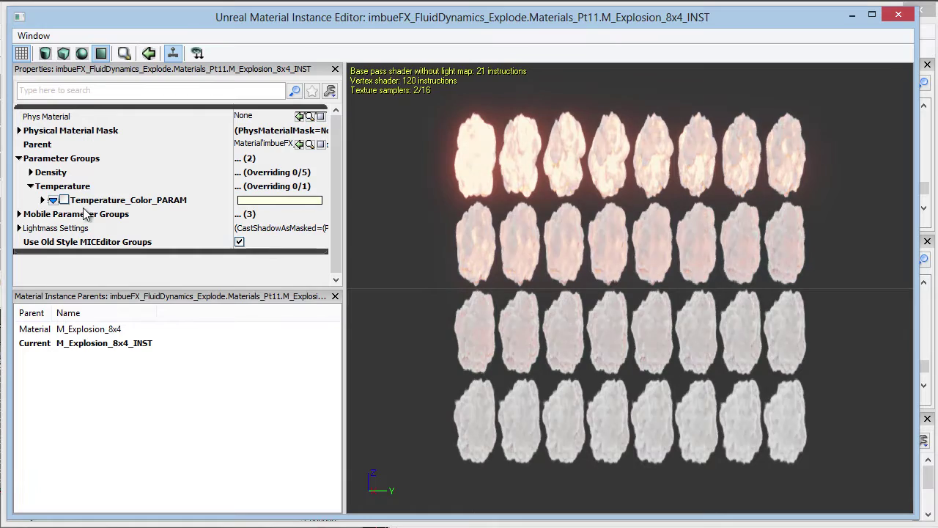
left_click(42, 200)
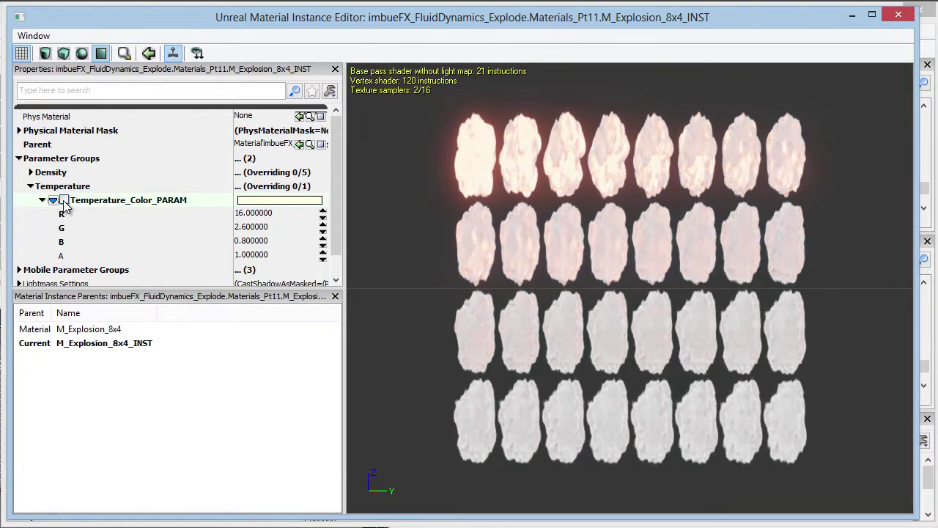
double_click(250, 242)
type("20")
key("Return")
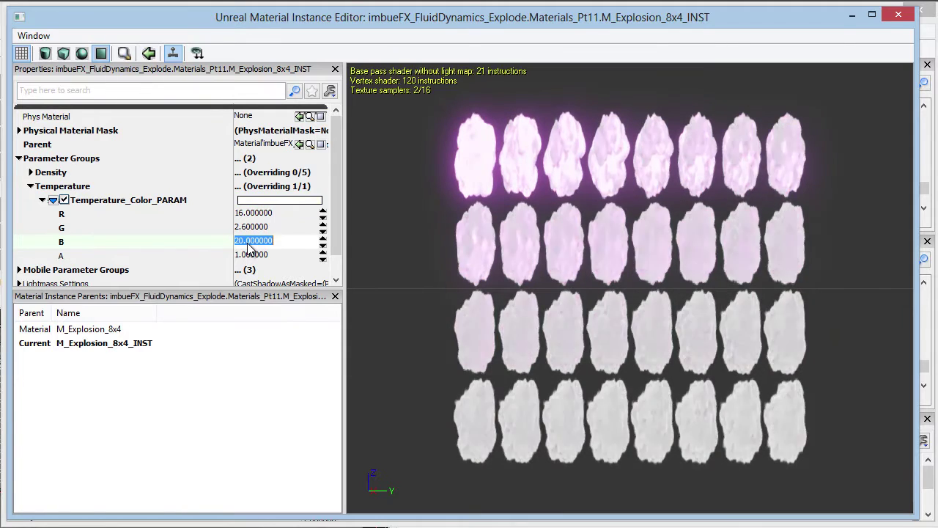